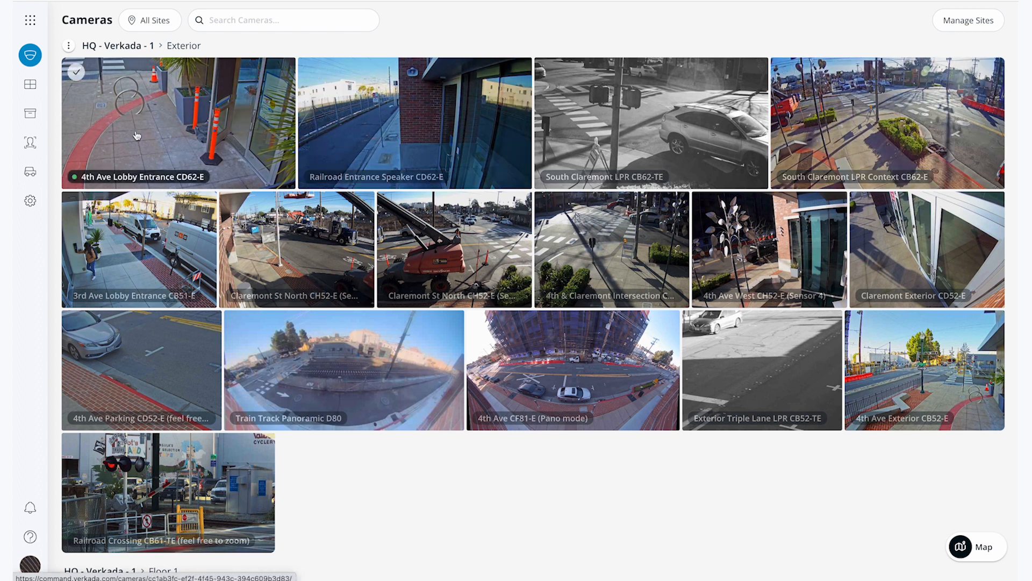
# Go to the Cameras product and open its Grids page
pyautogui.moveTo(30, 86)
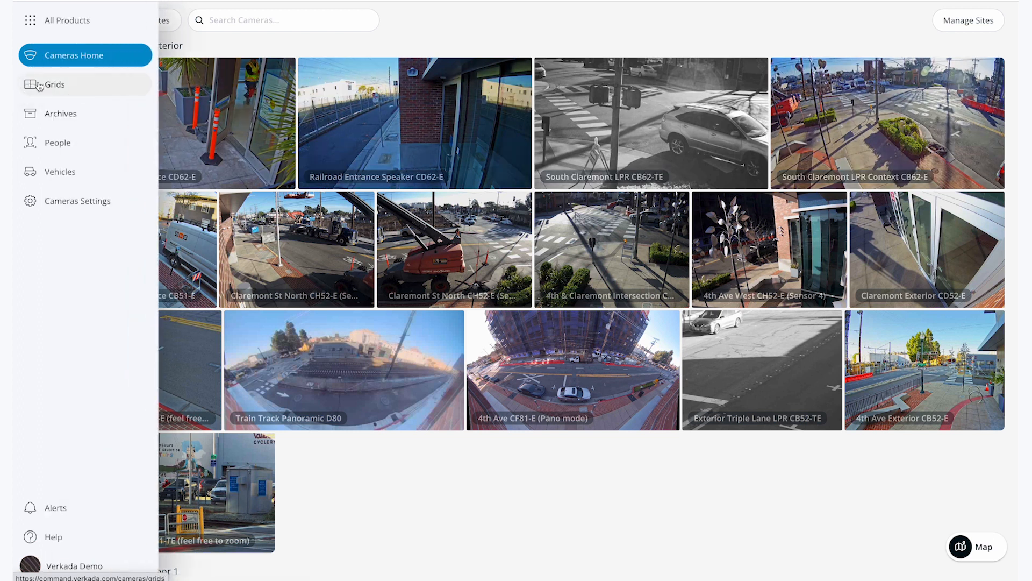
pyautogui.click(30, 20)
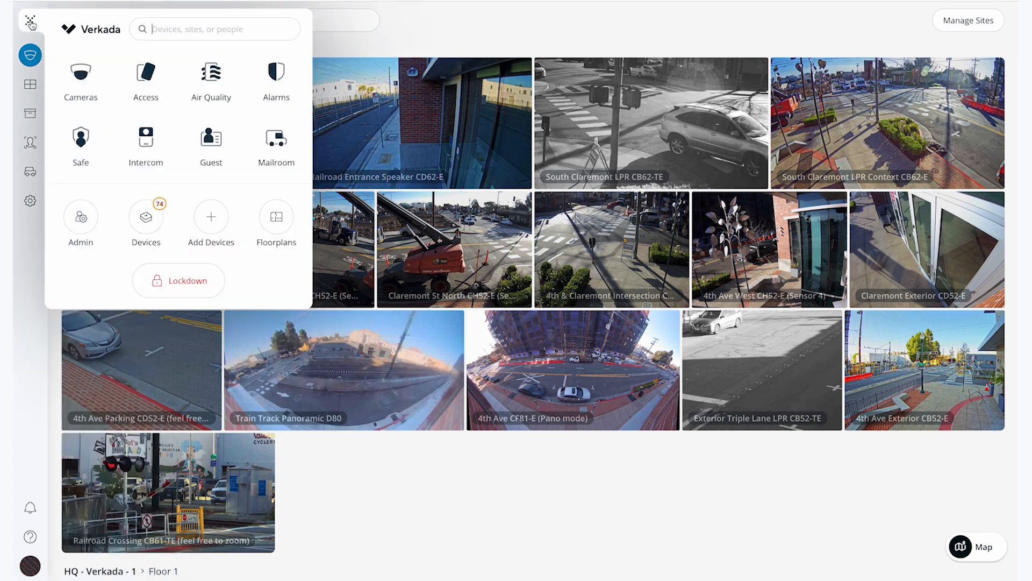
pyautogui.click(80, 73)
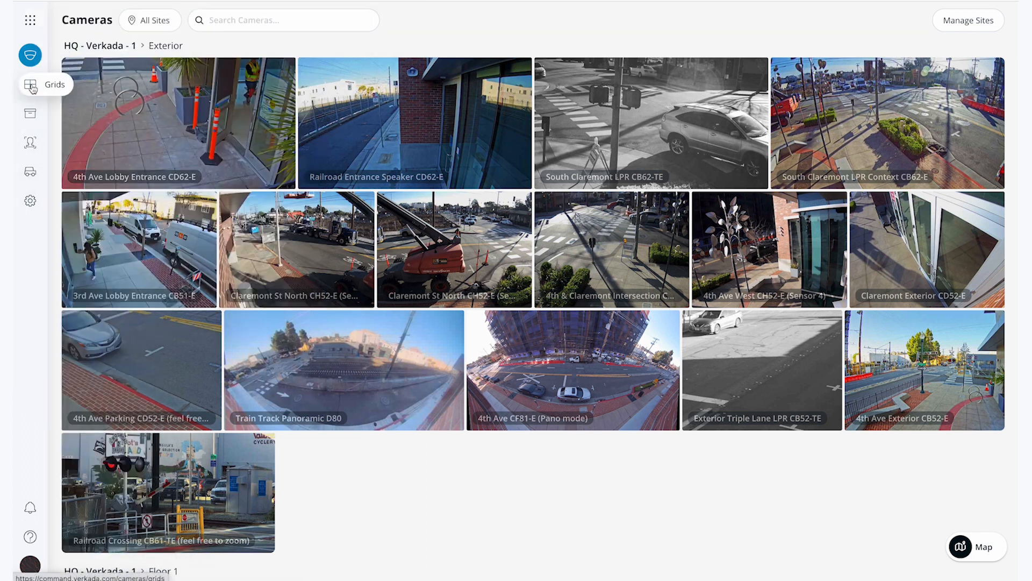
pyautogui.click(31, 86)
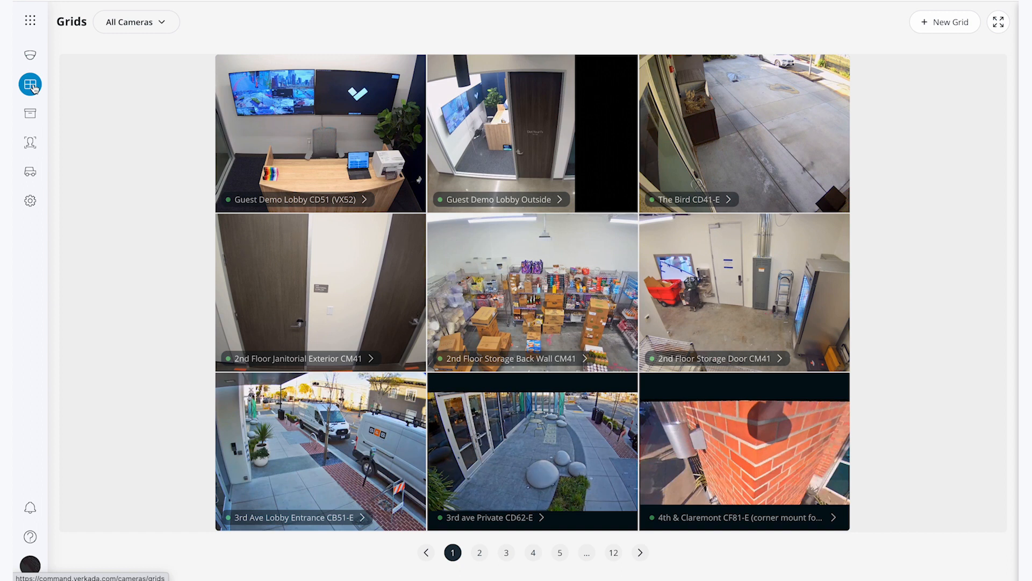
# Browse the All Cameras grid to page 3, enlarge the Austin - Mural - CD62 feed and return to the grid
pyautogui.click(640, 552)
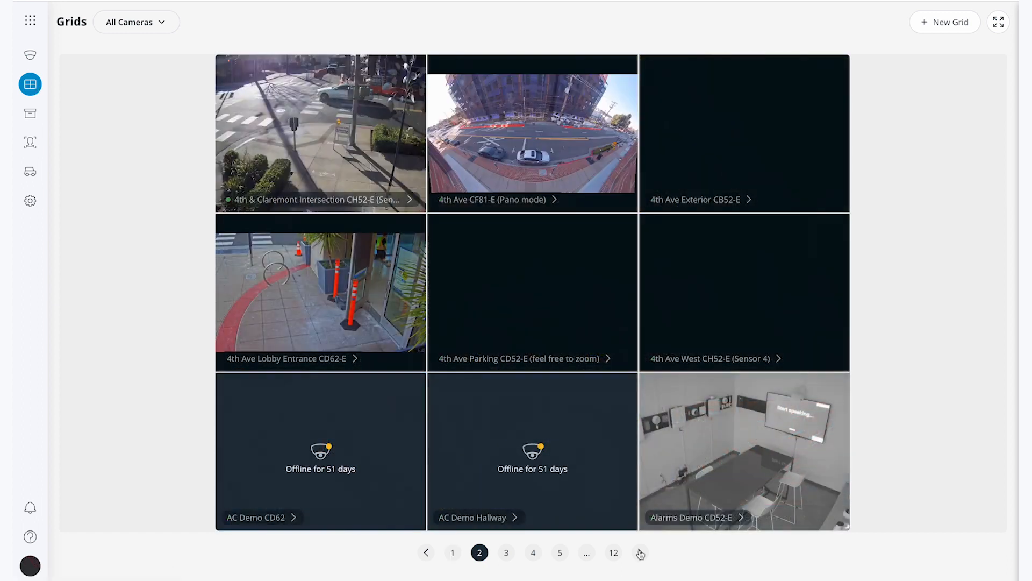
pyautogui.click(639, 552)
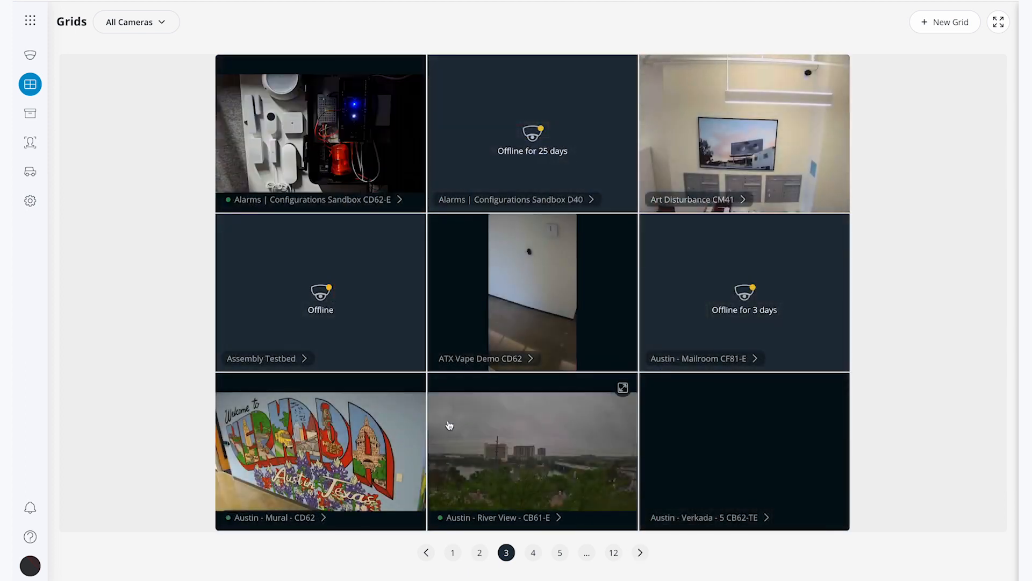
pyautogui.click(376, 453)
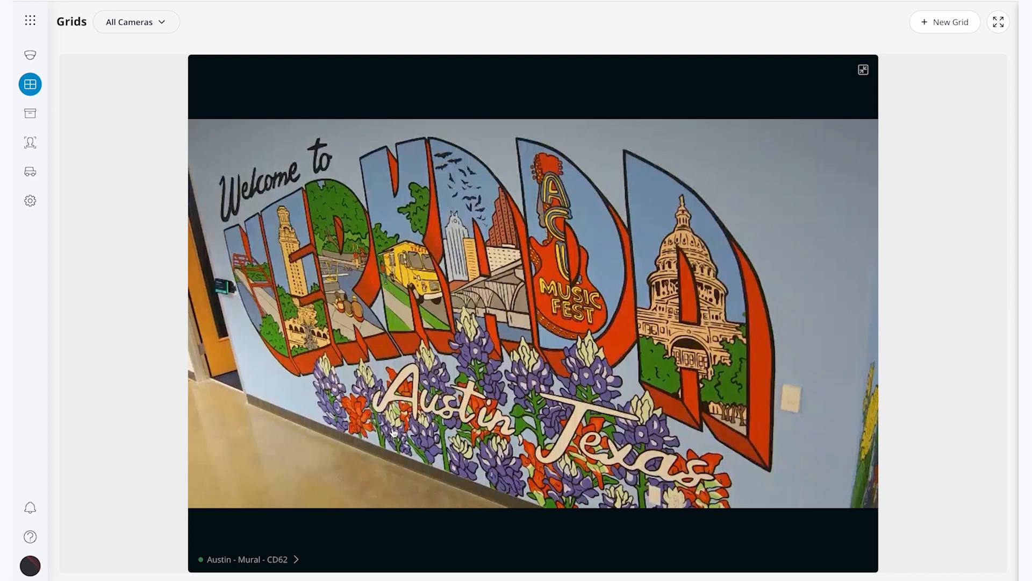
pyautogui.click(393, 432)
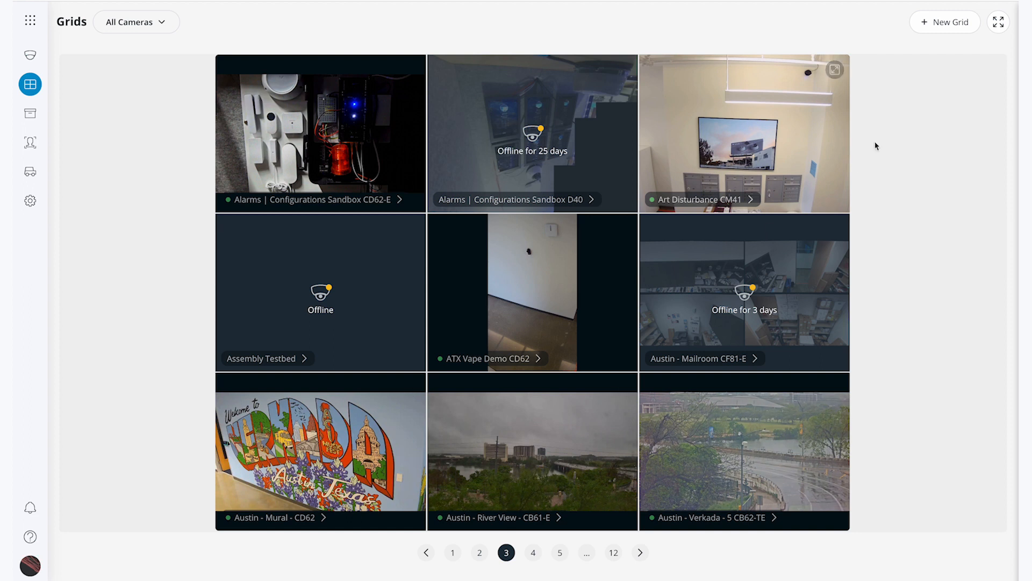
# Create a new grid with the 4th Ave Lobby Entrance CD62-E, Railroad Entrance Speaker CD62-E and all Floor 1 cameras, filtering devices by "rail"
pyautogui.click(949, 24)
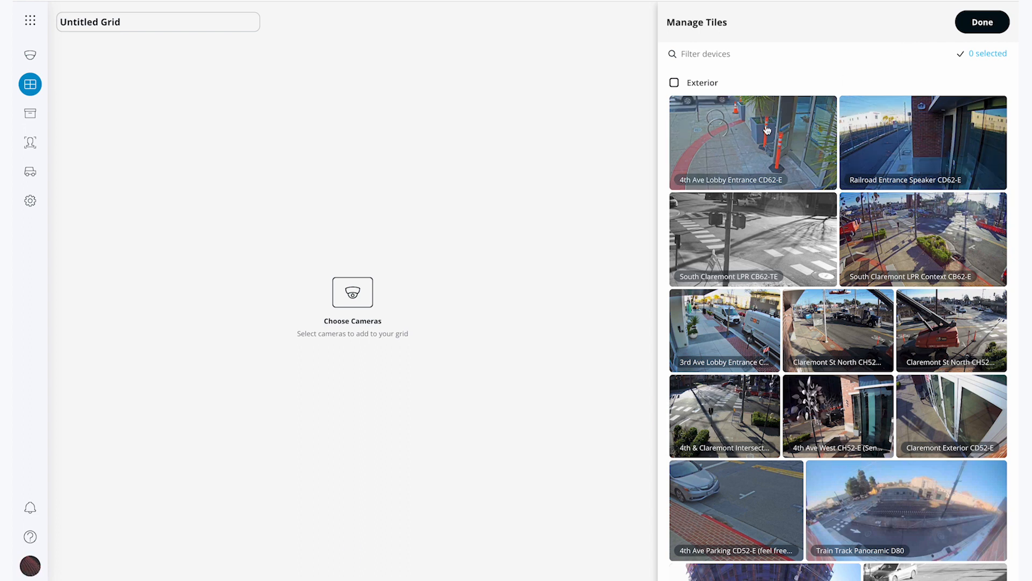
pyautogui.click(820, 107)
pyautogui.write('rail')
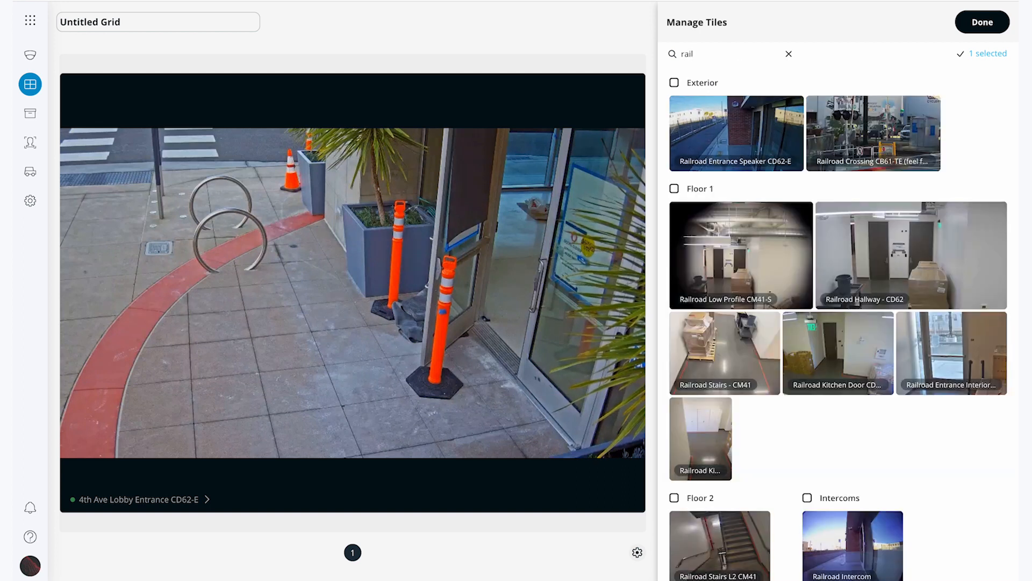
pyautogui.click(726, 123)
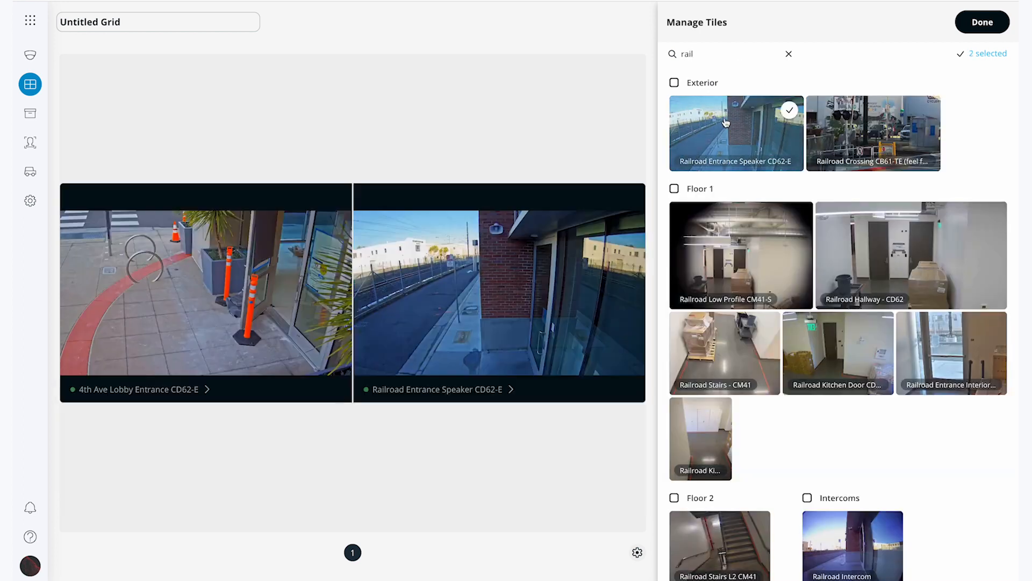
pyautogui.click(674, 189)
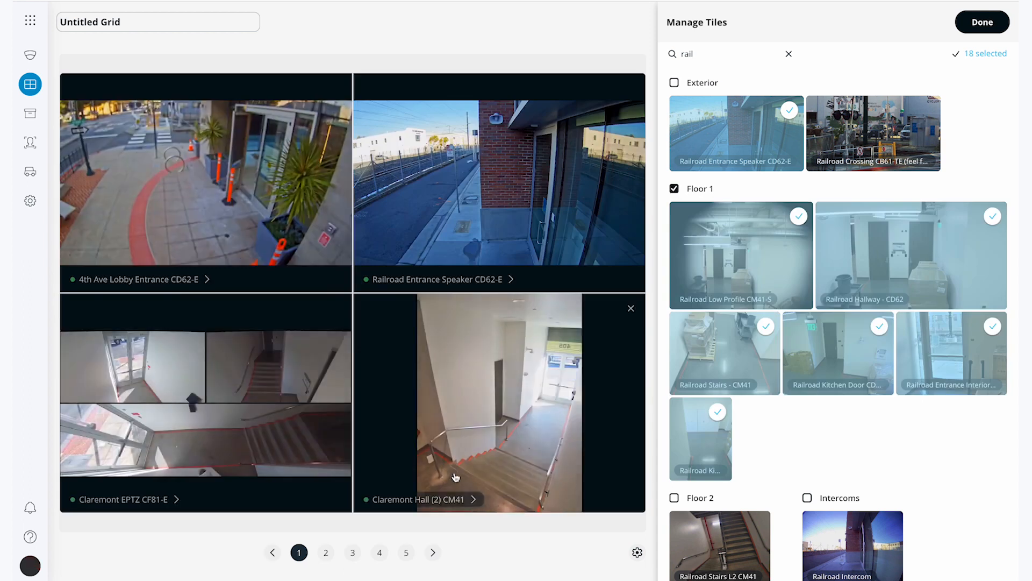
# Move the Muster Point CD62 tile to the first position on page 3 of the new grid
pyautogui.click(432, 552)
pyautogui.click(433, 552)
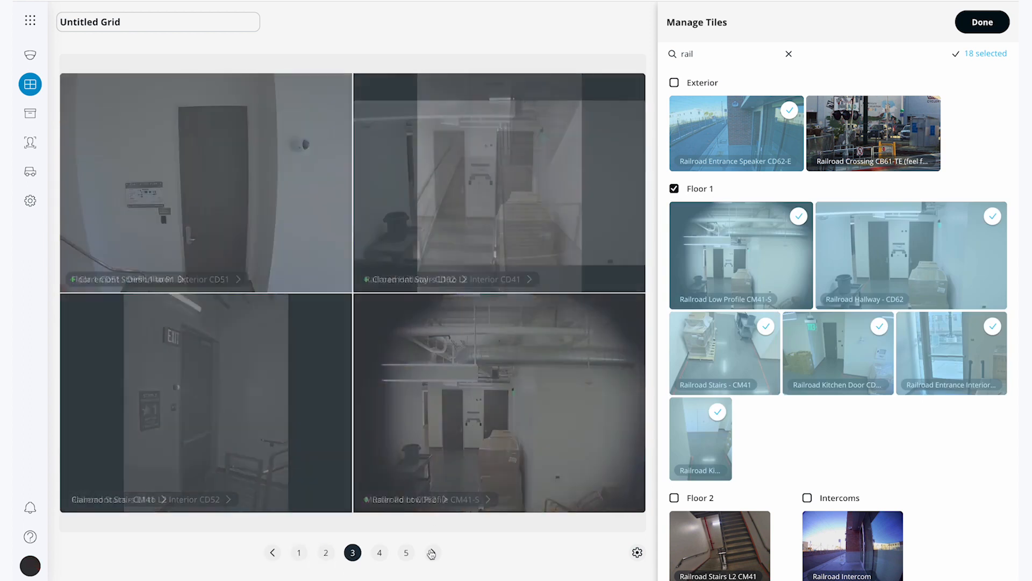
pyautogui.moveTo(477, 428); pyautogui.dragTo(200, 237)
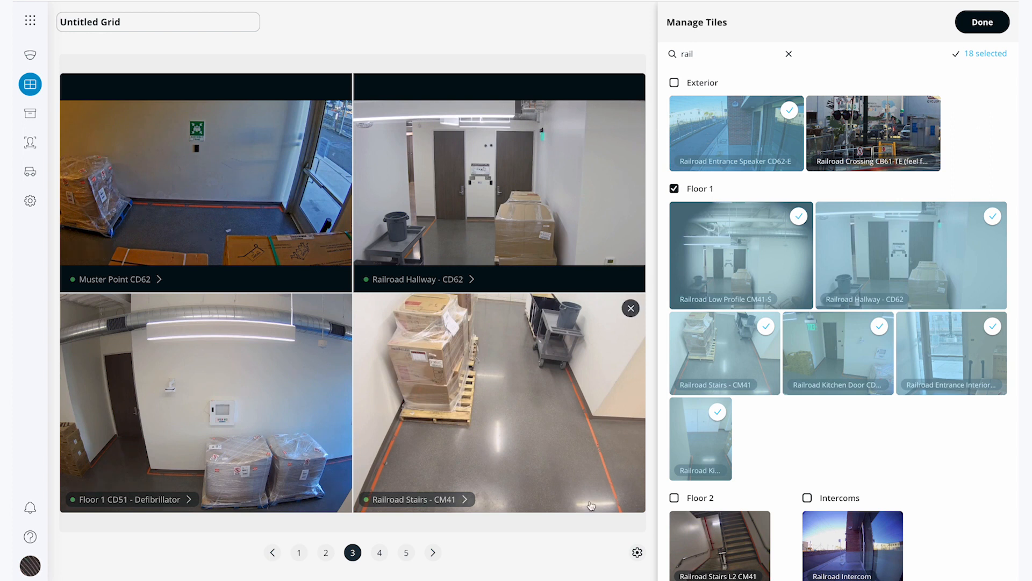
# Set the grid to 12 tiles per page and hide the camera labels
pyautogui.click(637, 553)
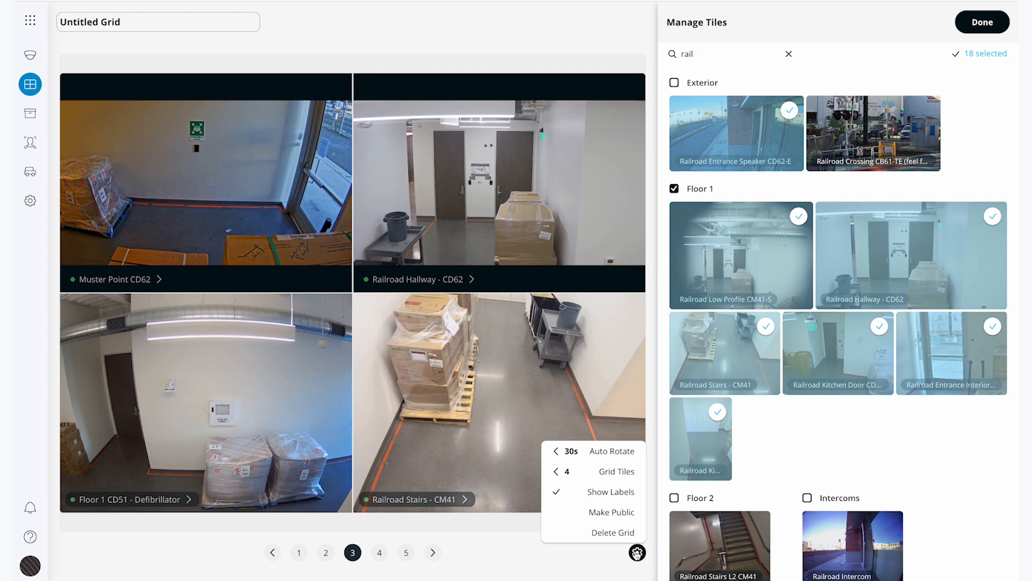
pyautogui.click(588, 476)
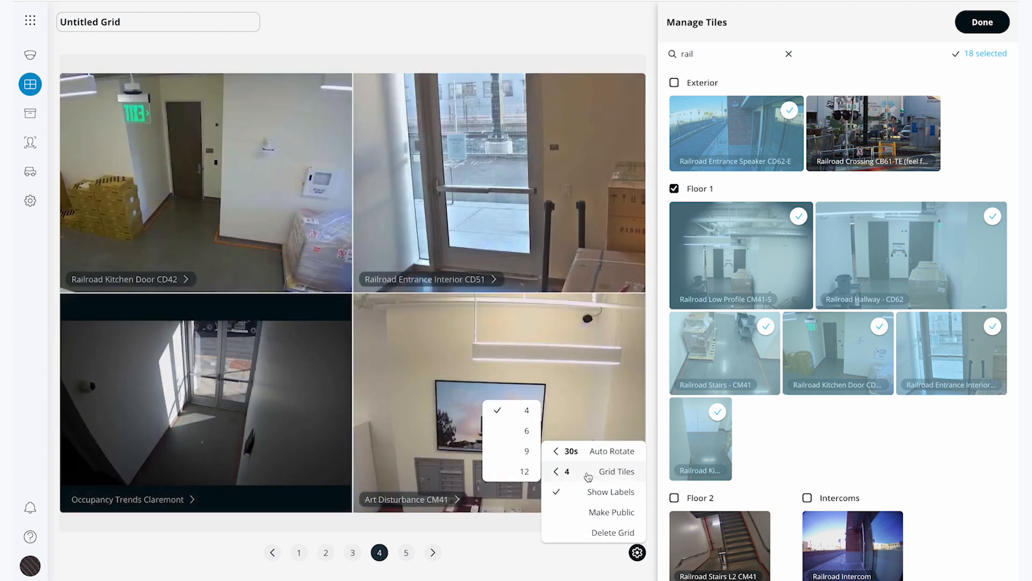
pyautogui.click(529, 472)
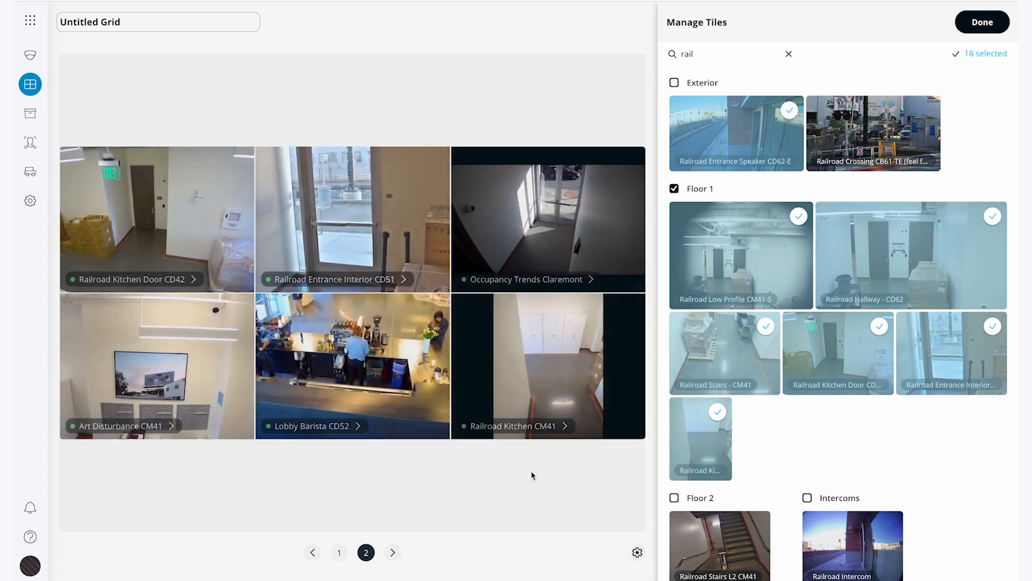
pyautogui.click(637, 552)
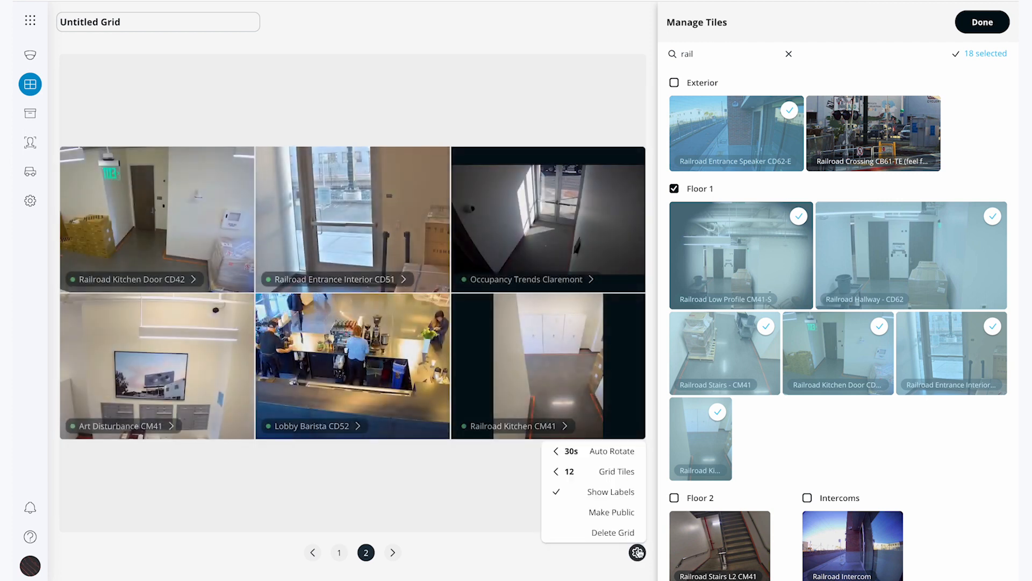
pyautogui.click(625, 495)
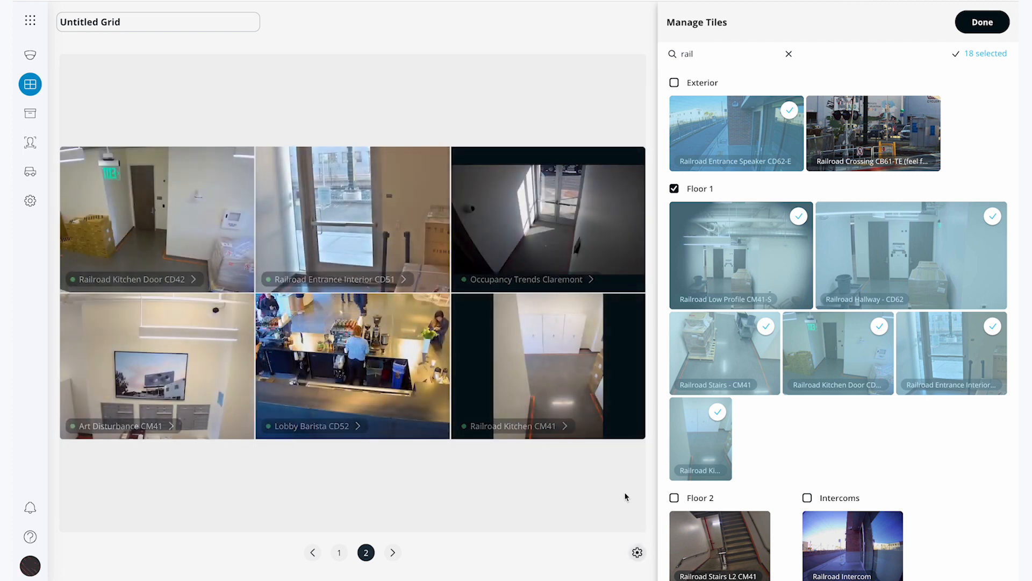
# Examine the available auto-rotate intervals for the grid
pyautogui.click(636, 551)
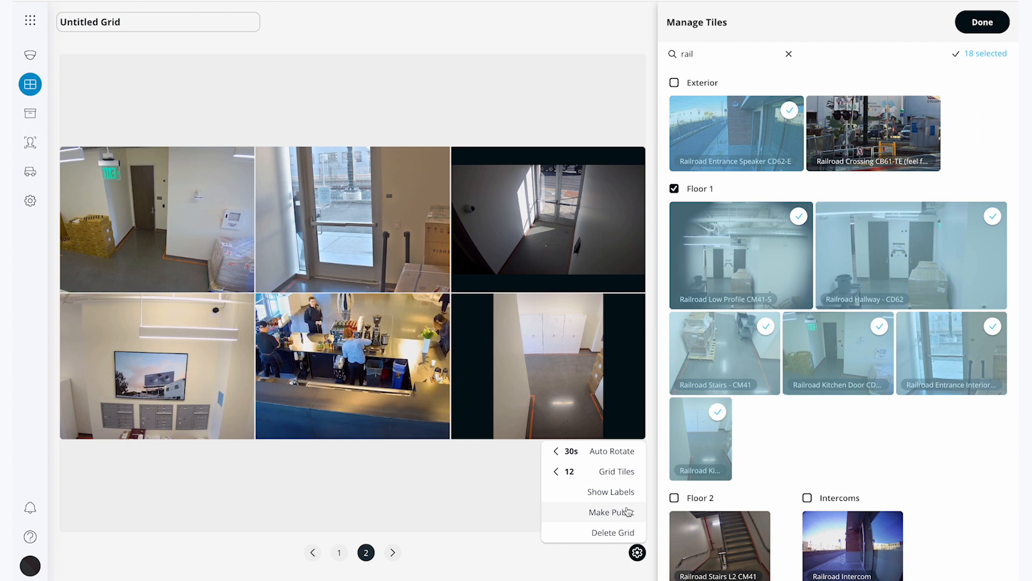
pyautogui.click(622, 451)
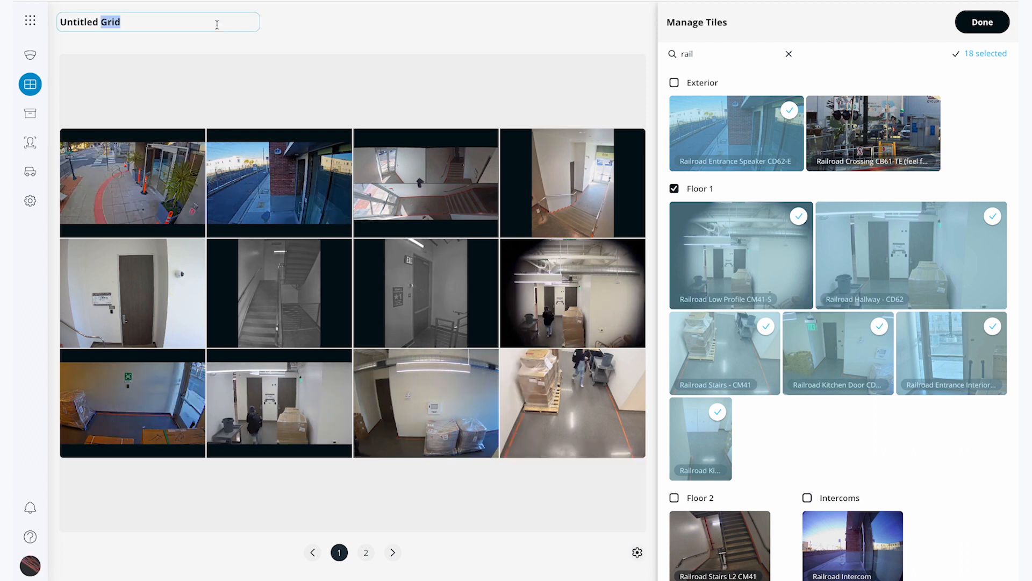
# Name the grid "Verkada Floor 1" and finish editing it
pyautogui.tripleClick(217, 24)
pyautogui.write('Verkada Floor 1')
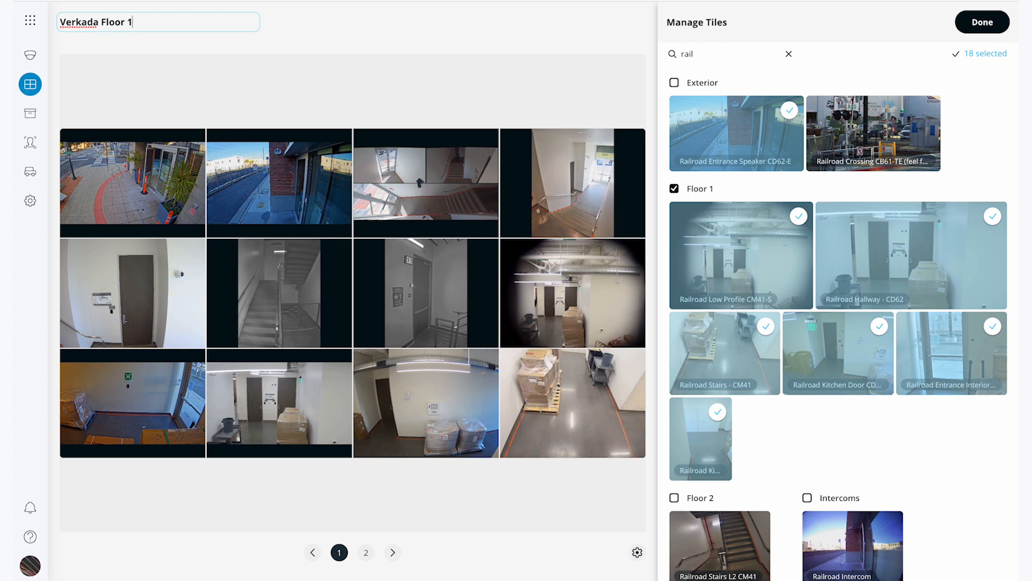
pyautogui.click(975, 19)
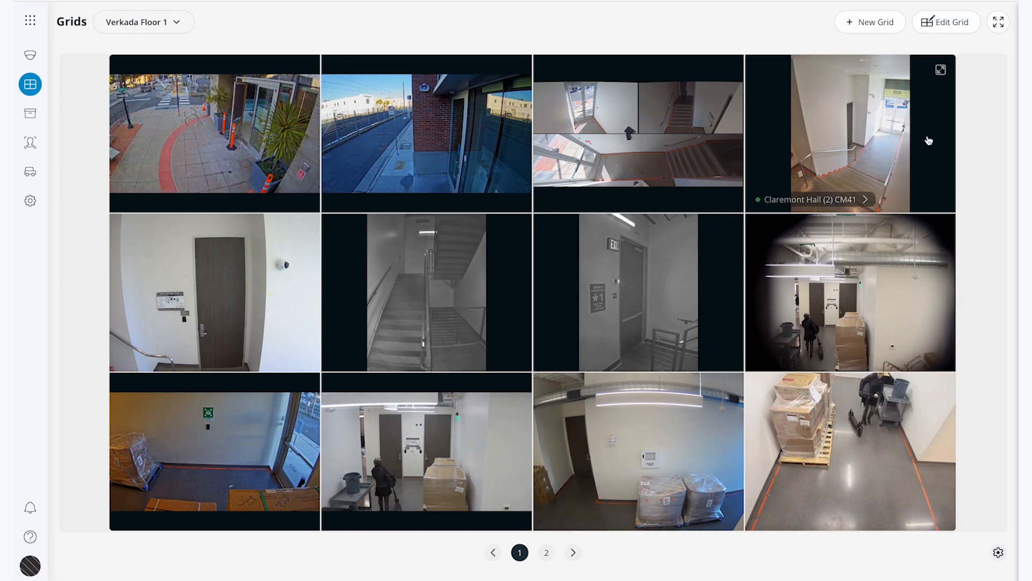
# View the Verkada Floor 1 grid full screen, and check how to reopen its editor and display settings
pyautogui.click(1001, 24)
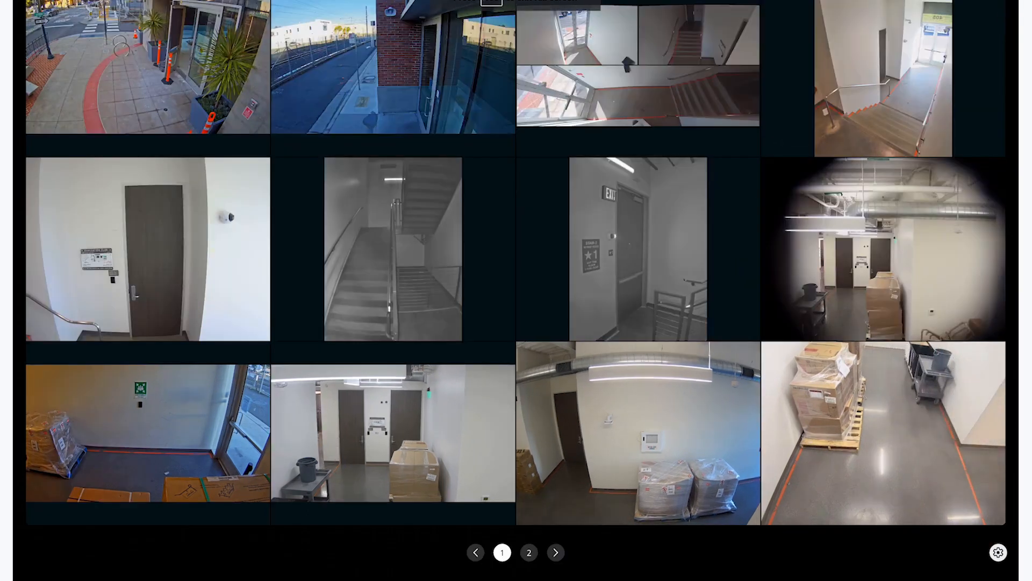
pyautogui.press('Escape')
pyautogui.click(954, 25)
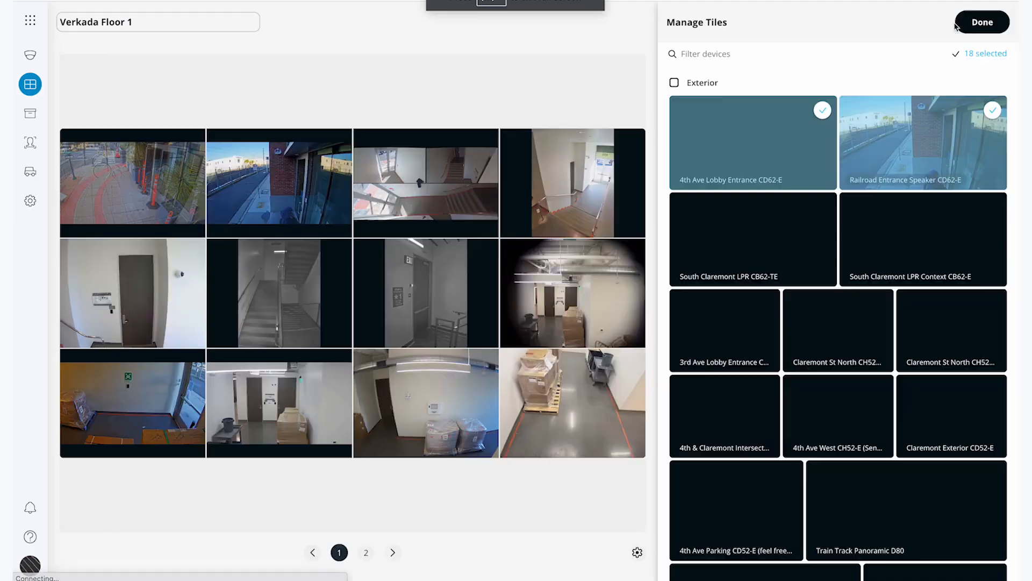
pyautogui.click(959, 23)
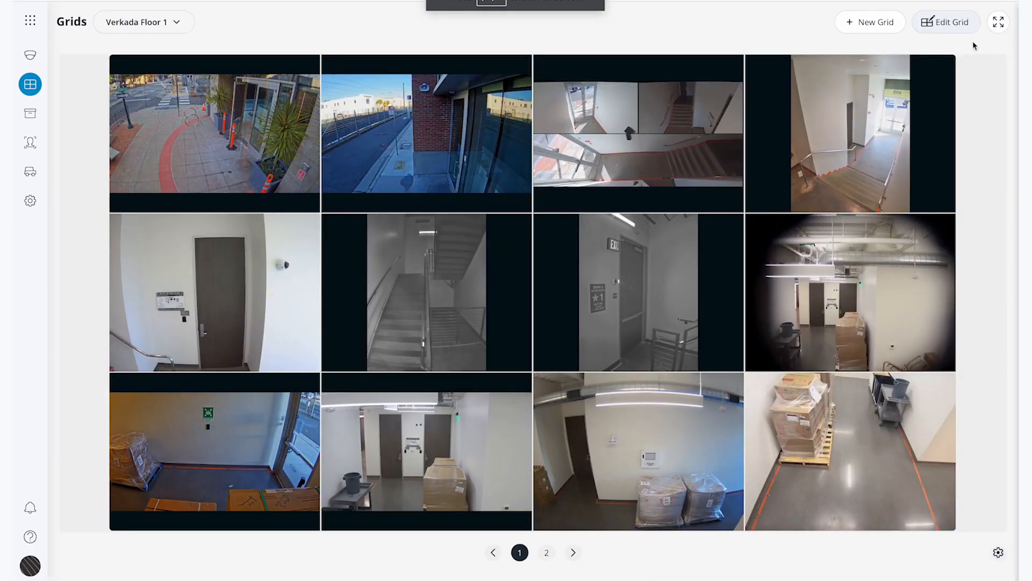
pyautogui.click(998, 554)
pyautogui.click(998, 554)
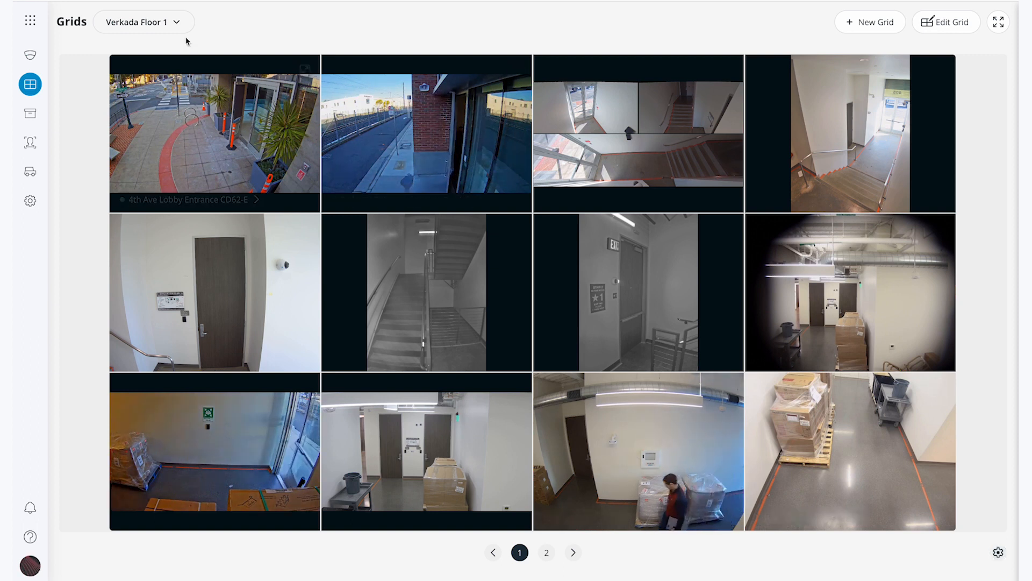
# Switch from Verkada Floor 1 to the saved non-demo grid named after the account holder
pyautogui.click(173, 24)
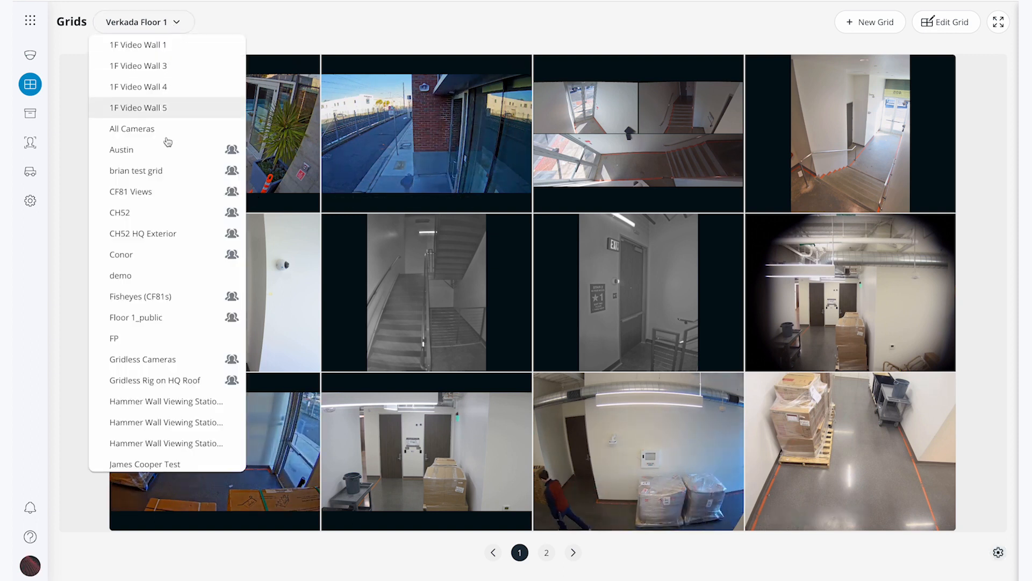
pyautogui.scroll(-4, 161, 295)
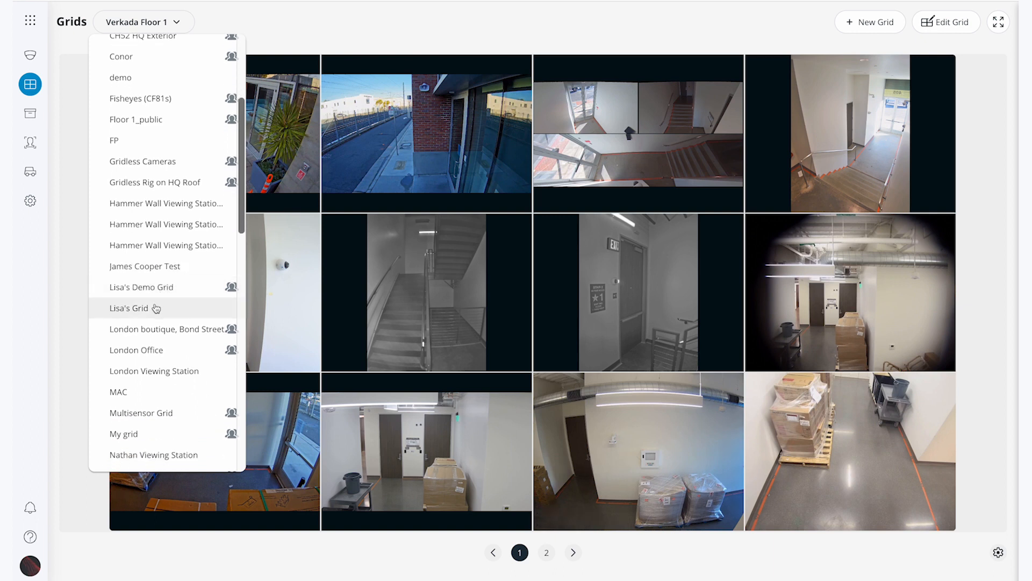
pyautogui.click(156, 308)
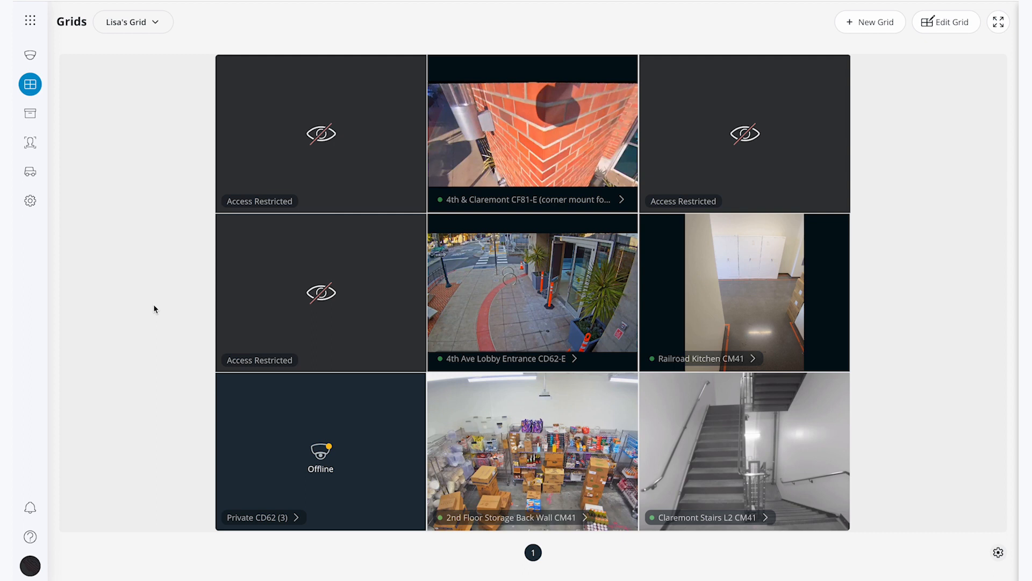
# Open the account settings and set the default landing page to Grids
pyautogui.click(30, 565)
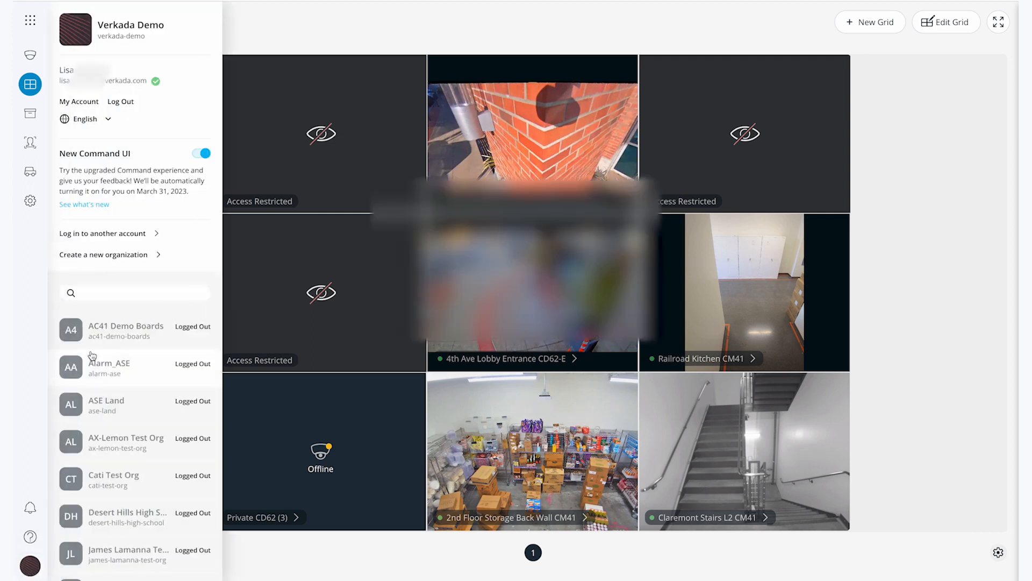
pyautogui.click(83, 103)
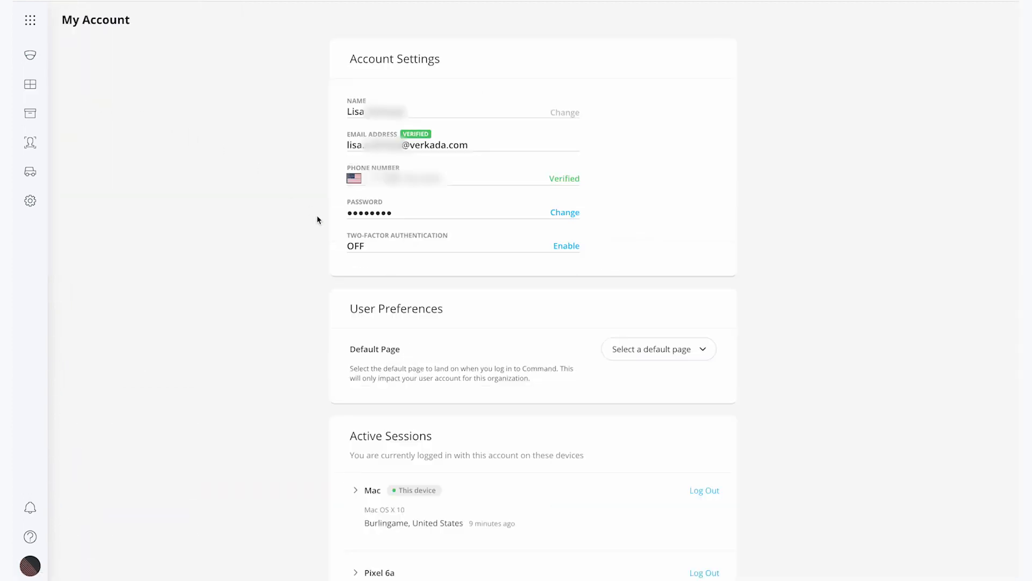
pyautogui.click(624, 354)
pyautogui.scroll(-3, 657, 457)
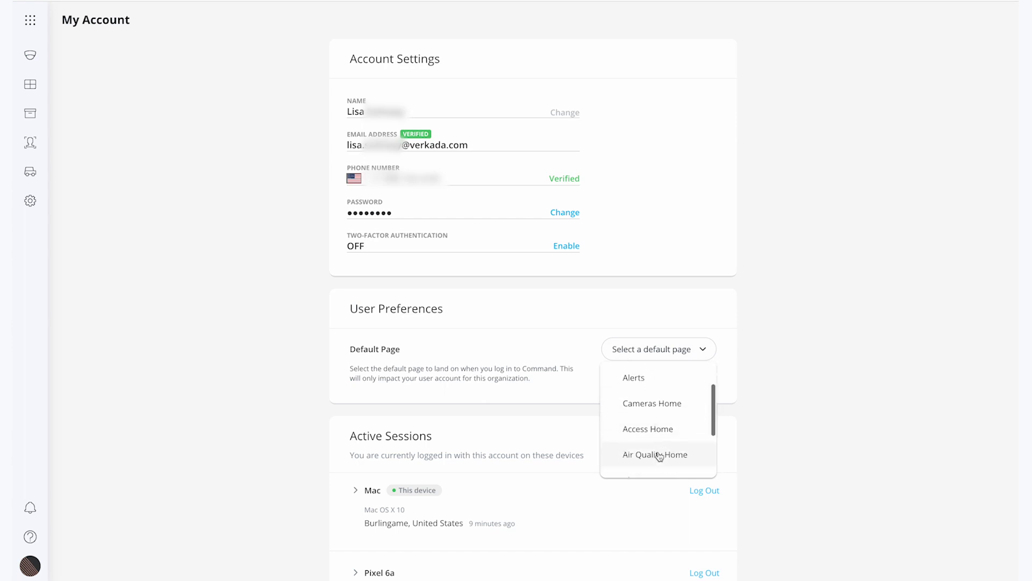
pyautogui.scroll(5, 658, 456)
pyautogui.click(648, 410)
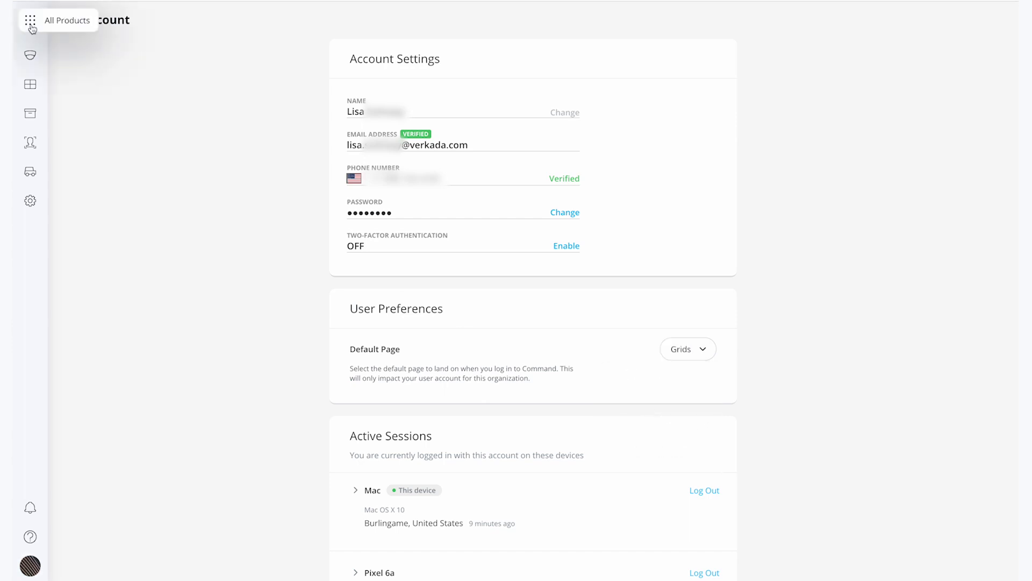
# Load the site's base address to check which page opens by default
pyautogui.click(31, 21)
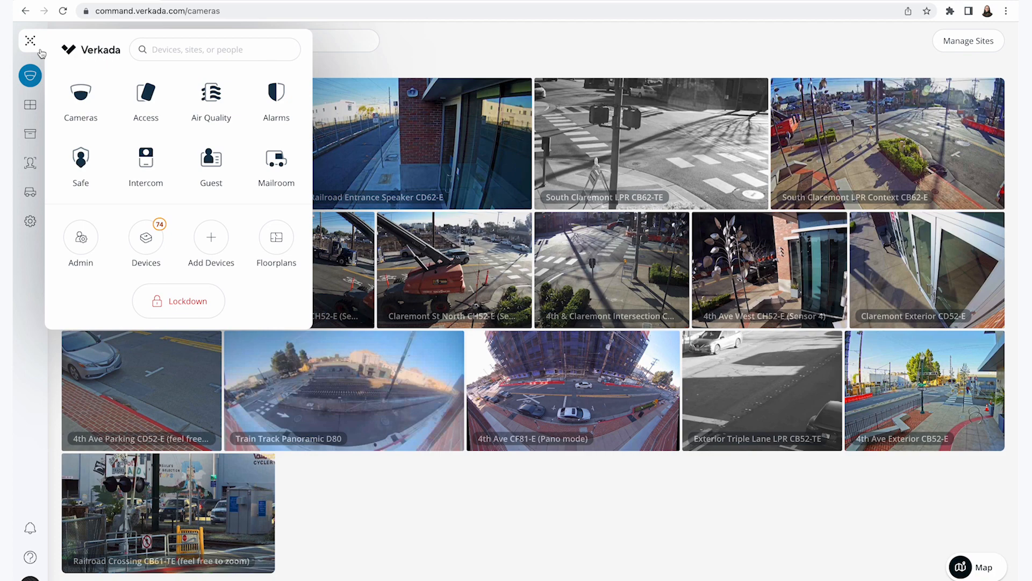
pyautogui.click(40, 49)
pyautogui.click(237, 11)
pyautogui.doubleClick(236, 10)
pyautogui.press('BackSpace')
pyautogui.press('Return')
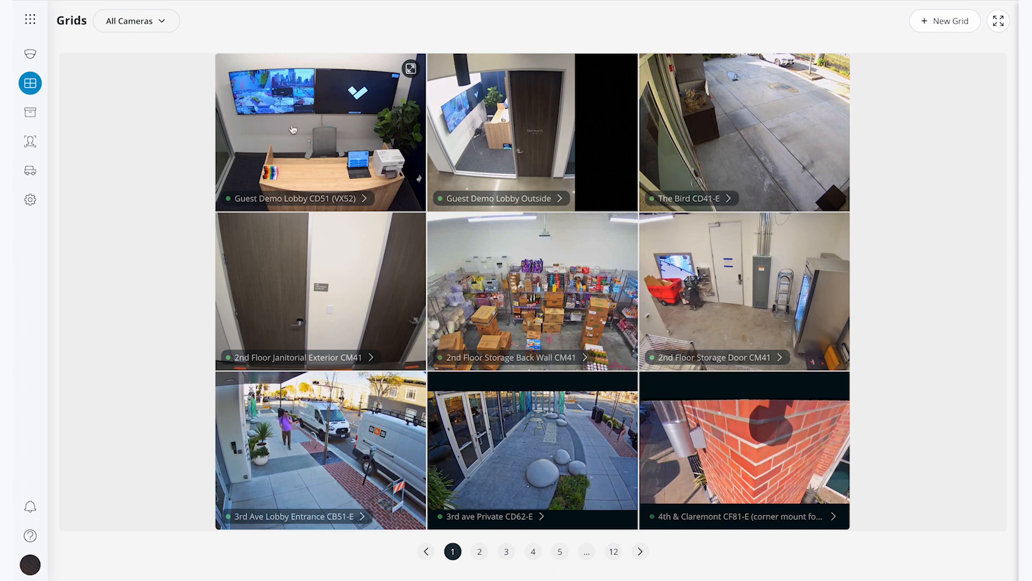
# Enlarge the Guest Demo Lobby CD51 (VX52) feed and open the support contact details
pyautogui.click(306, 141)
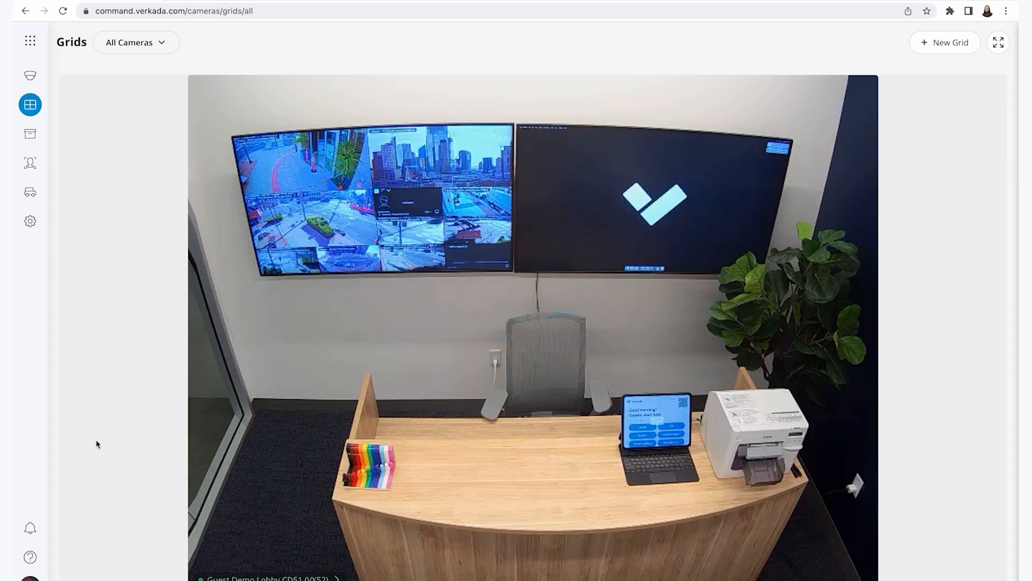
pyautogui.click(31, 558)
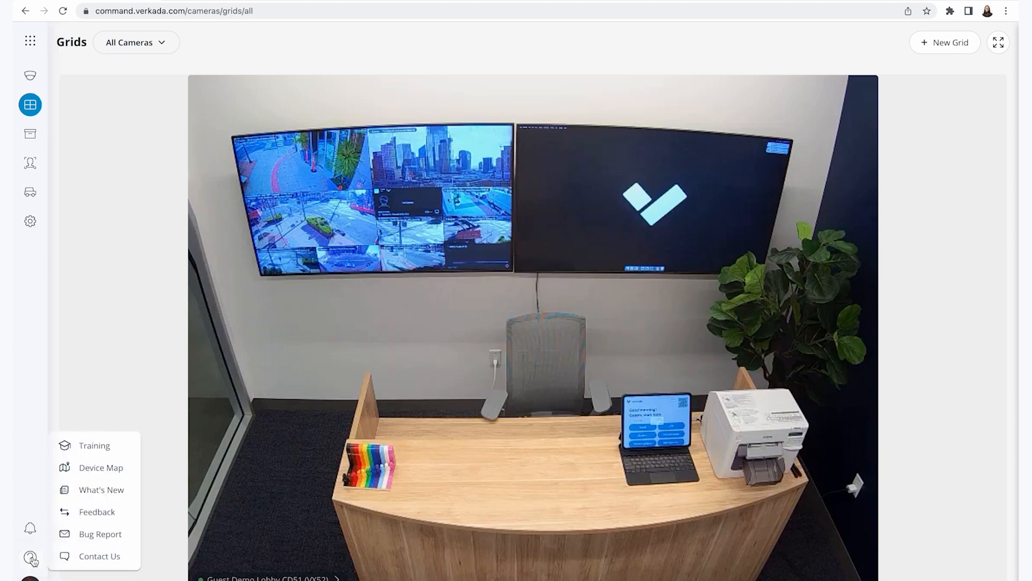
pyautogui.click(81, 557)
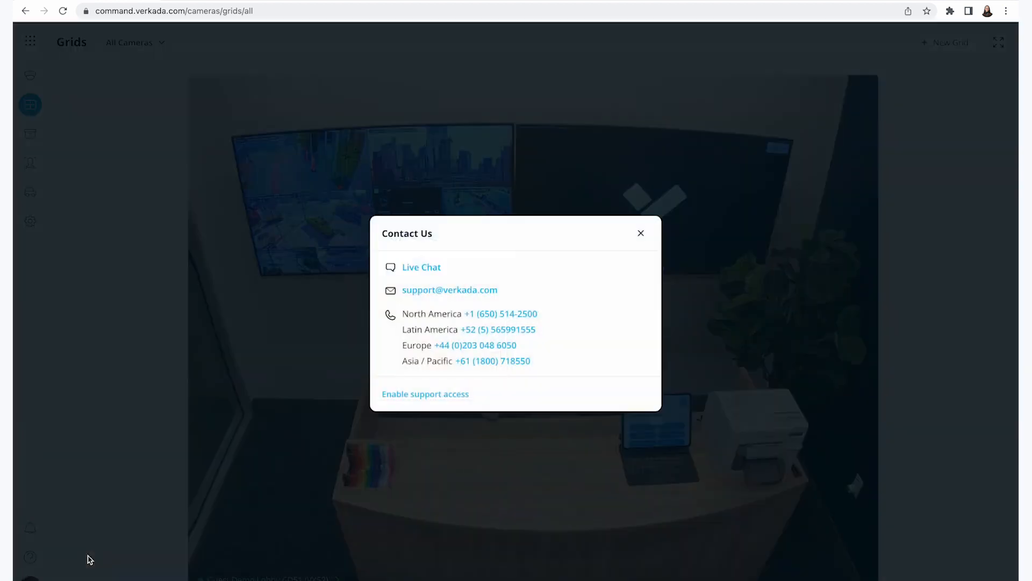